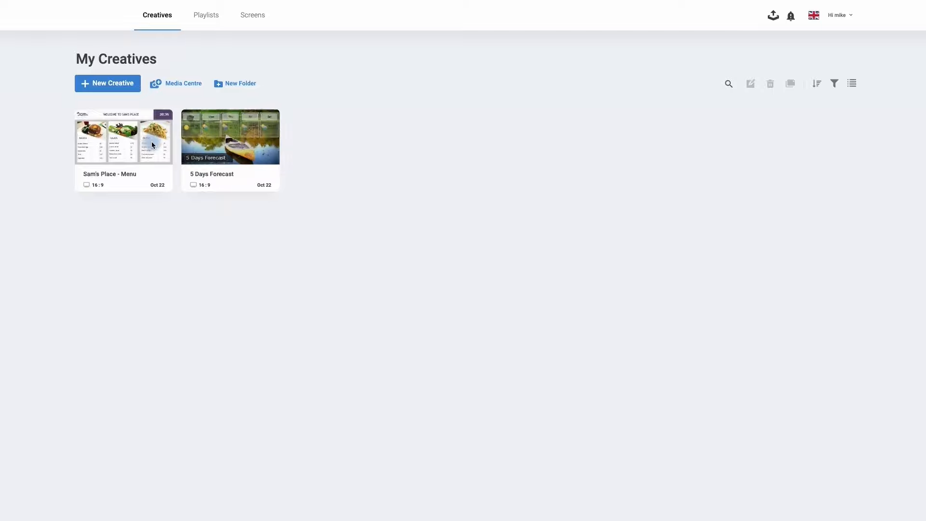
# Step: Start a new creative from a blank page and name it "Video"
pyautogui.click(92, 89)
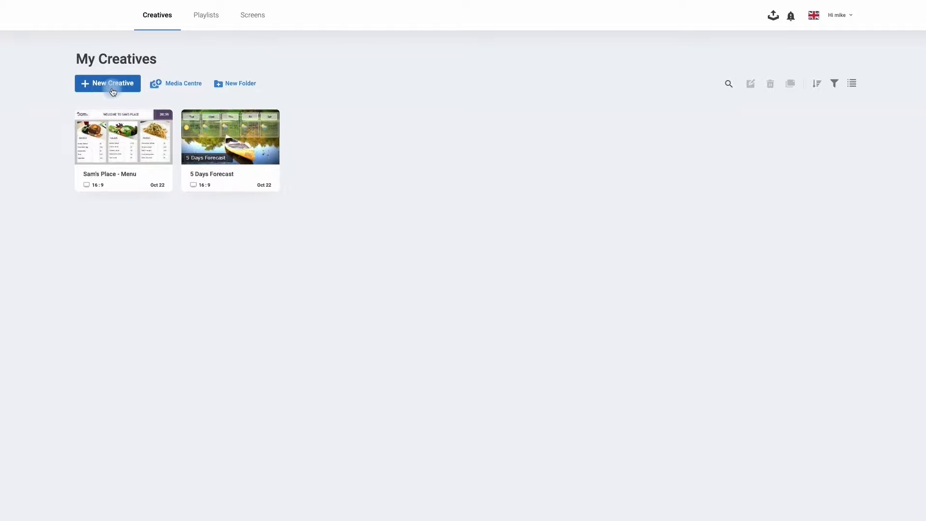
pyautogui.click(112, 89)
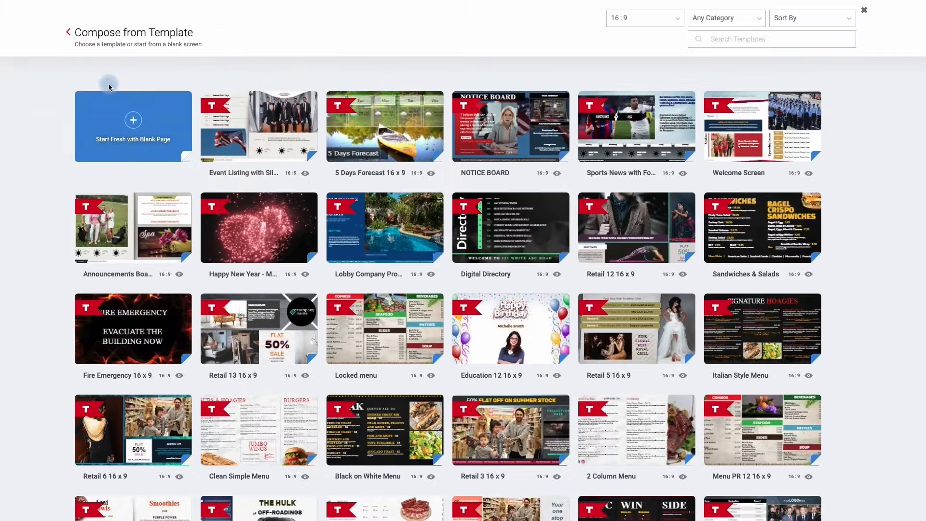
pyautogui.moveTo(240, 142)
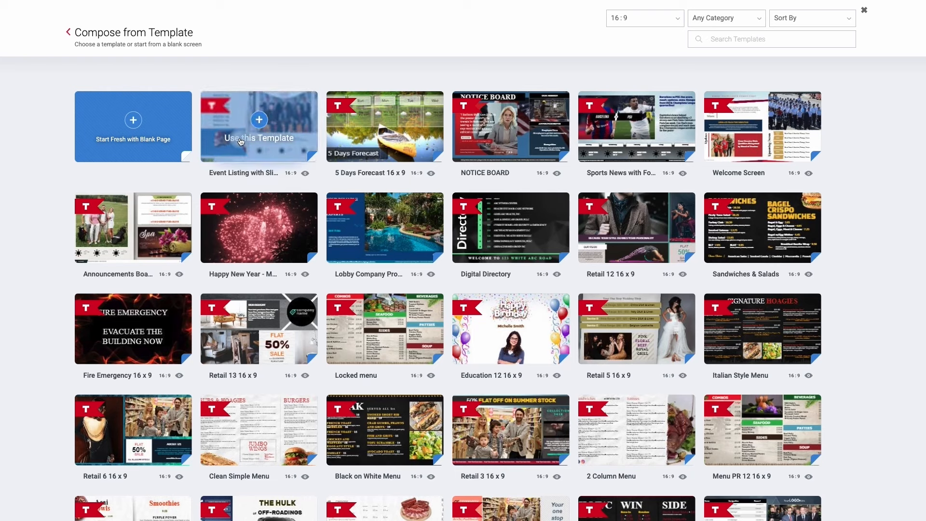
pyautogui.click(140, 145)
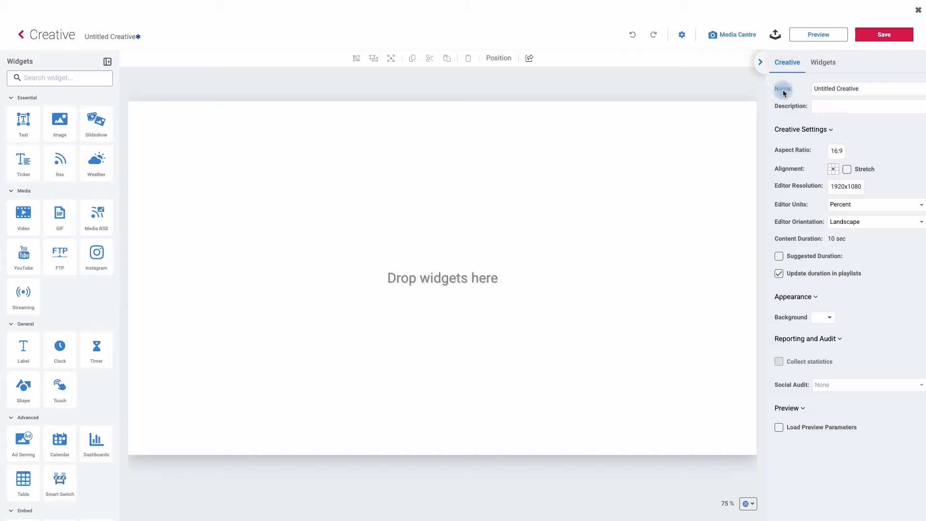
pyautogui.tripleClick(843, 89)
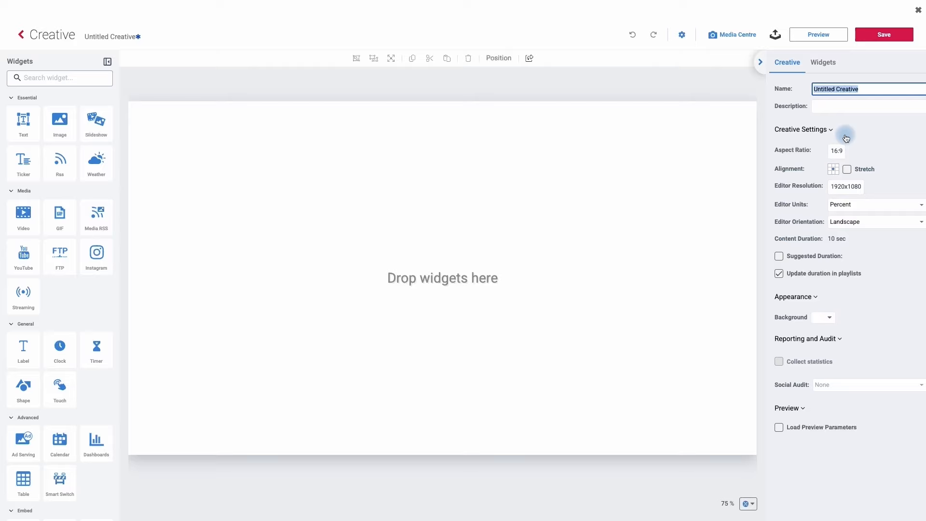
pyautogui.write('Video')
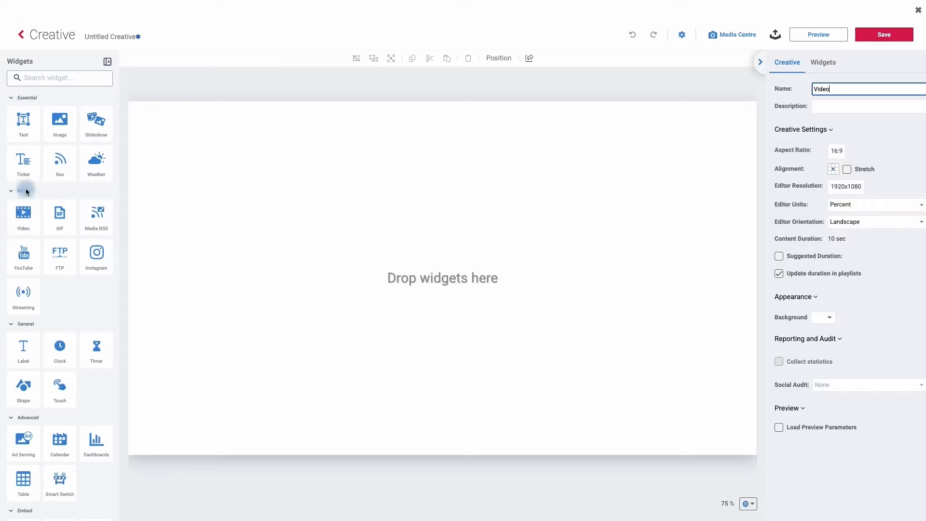
# Step: Add a Video widget about 46% wide and 83% high in the canvas's left half and load the "New Era of Technology" video
pyautogui.moveTo(26, 223)
pyautogui.mouseDown()
pyautogui.moveTo(39, 209)
pyautogui.moveTo(427, 173)
pyautogui.moveTo(583, 283)
pyautogui.moveTo(451, 274)
pyautogui.moveTo(28, 214)
pyautogui.moveTo(22, 222)
pyautogui.mouseUp()
pyautogui.click(22, 224)
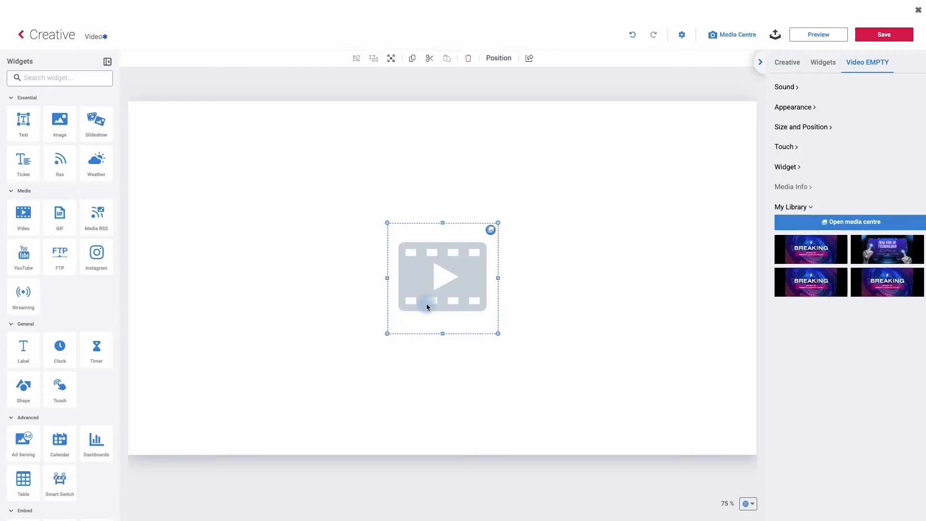
pyautogui.click(439, 281)
pyautogui.moveTo(440, 281); pyautogui.dragTo(196, 188)
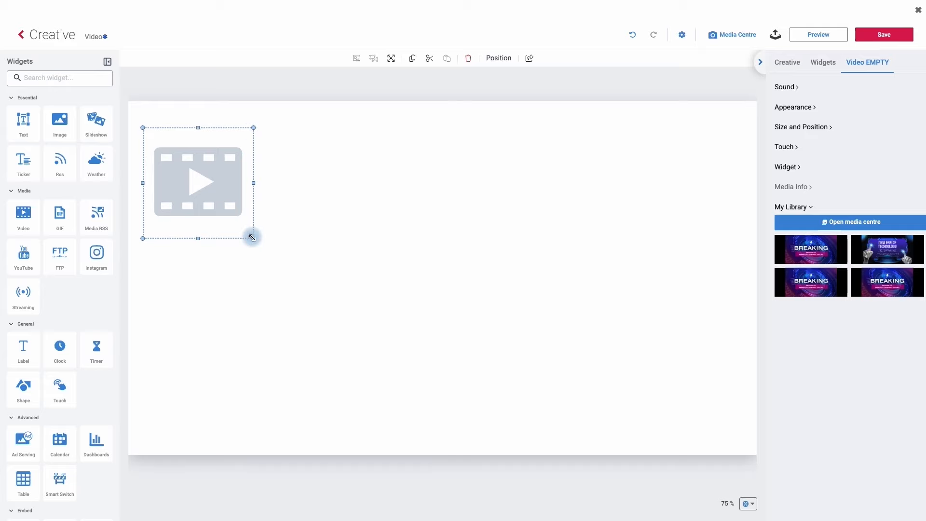
pyautogui.moveTo(252, 237); pyautogui.dragTo(401, 416)
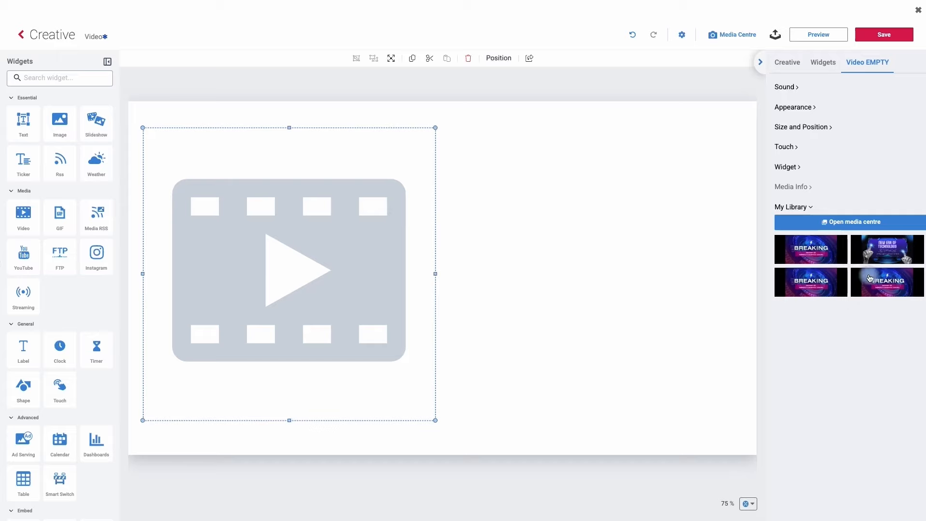
pyautogui.click(874, 257)
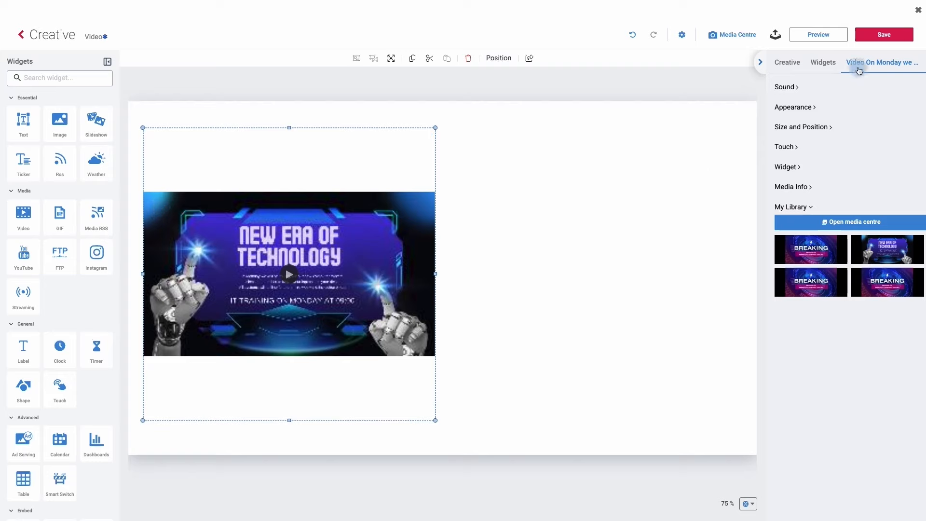
# Step: Unlock the video widget's size proportions, reduce its height to about 47%, and move it up to about 29% from the canvas top
pyautogui.click(813, 127)
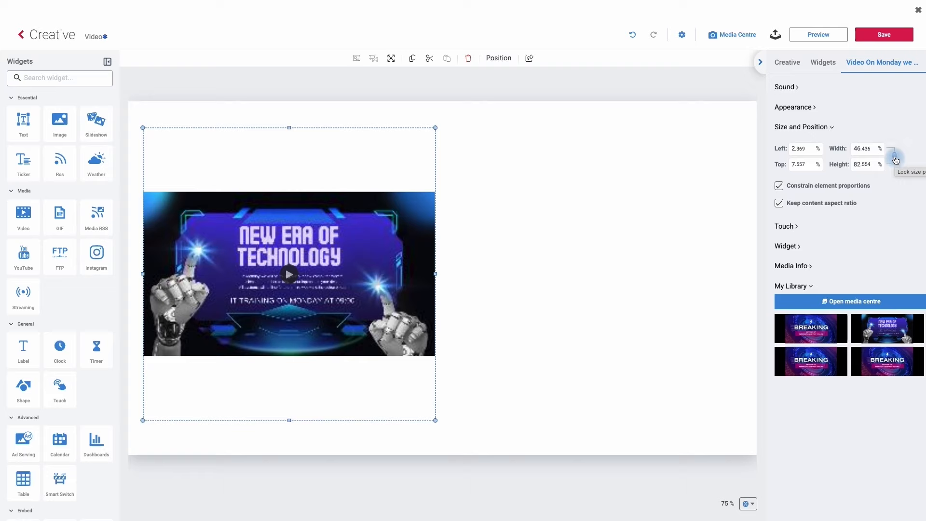
pyautogui.click(895, 159)
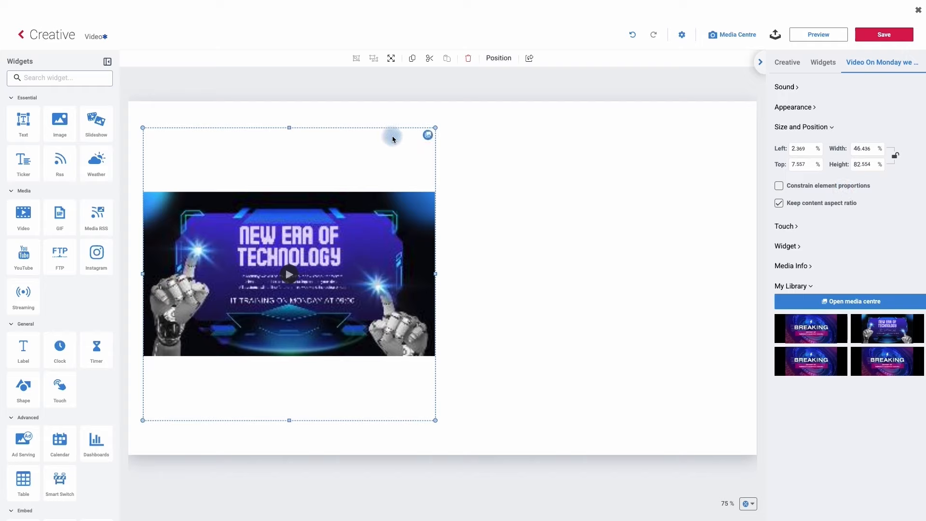
pyautogui.moveTo(290, 129); pyautogui.dragTo(276, 256)
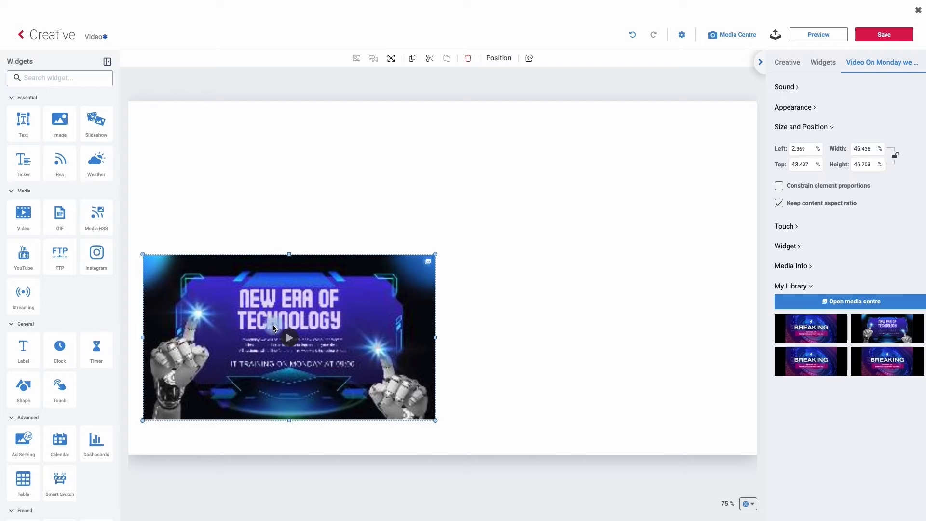
pyautogui.moveTo(273, 324); pyautogui.dragTo(274, 271)
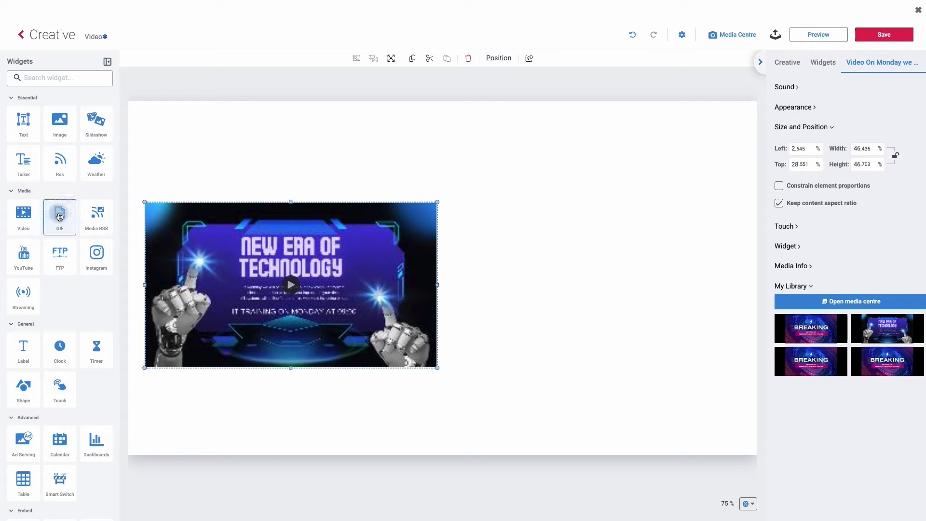
# Step: Add a GIF widget directly beside the video in the canvas's right half and resize it to match the video's height
pyautogui.click(58, 218)
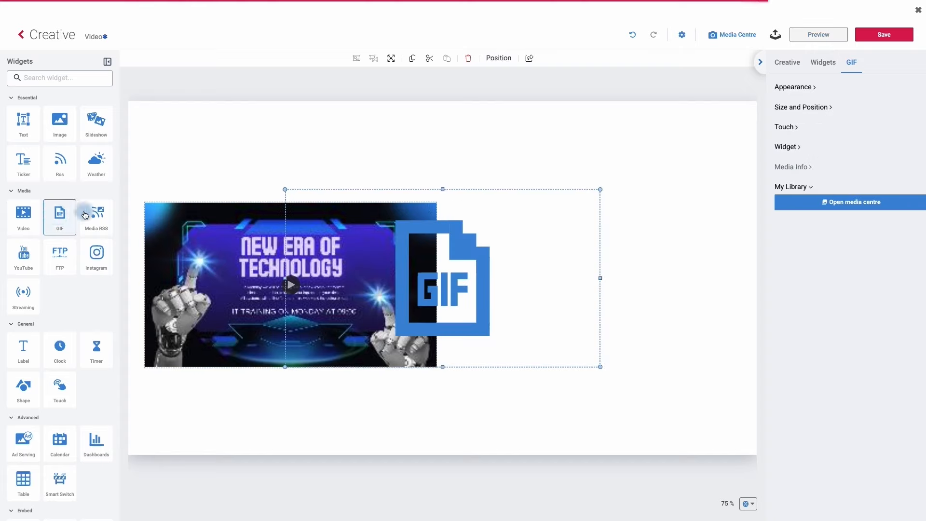
pyautogui.moveTo(476, 229); pyautogui.dragTo(573, 235)
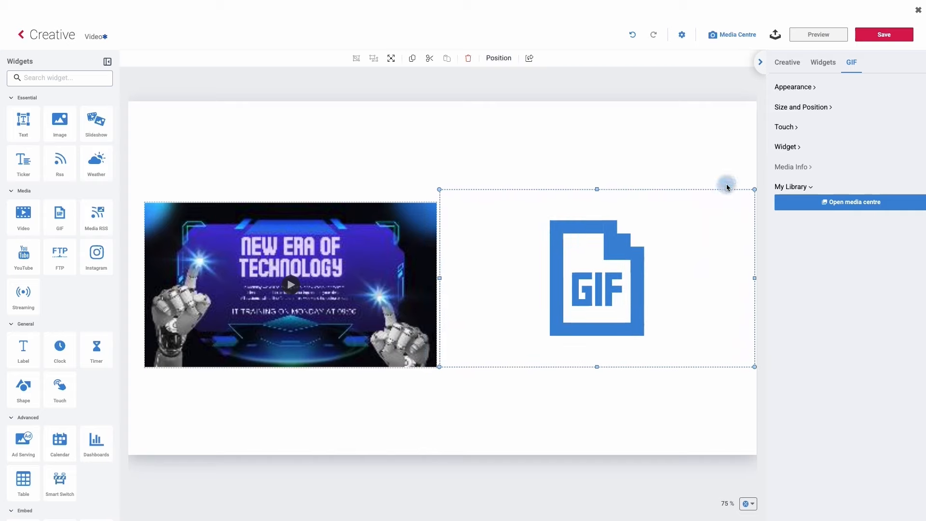
pyautogui.moveTo(754, 189); pyautogui.dragTo(751, 201)
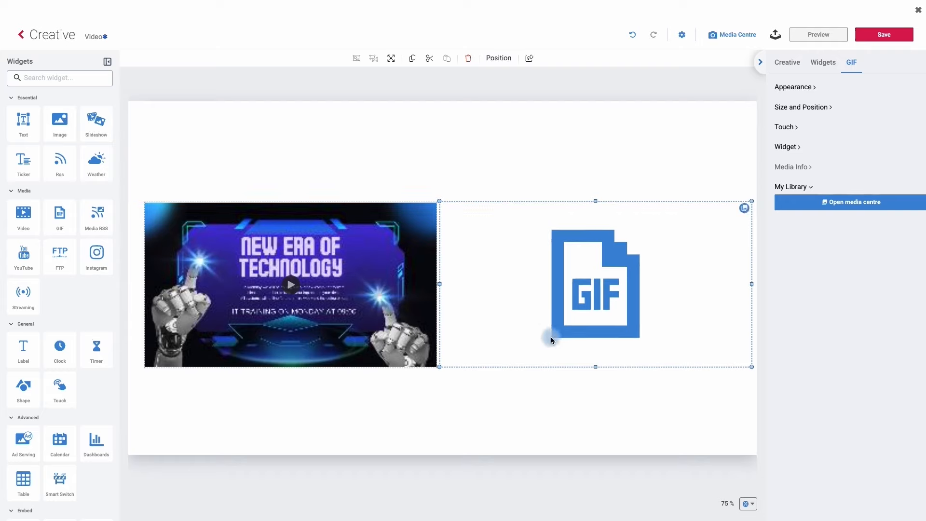
pyautogui.moveTo(594, 367); pyautogui.dragTo(592, 368)
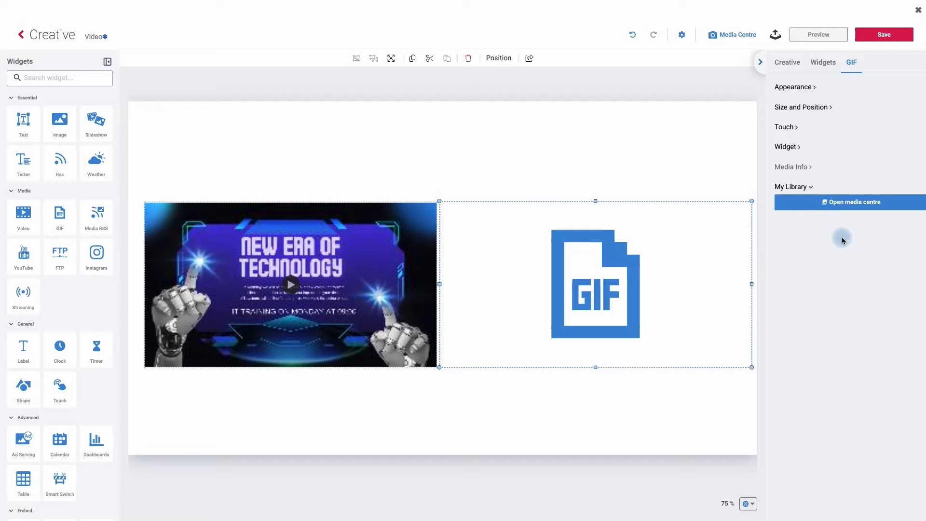
# Step: Upload Believe.gif from the desktop's Gif folder to the Media Centre and add it to the GIF widget
pyautogui.click(843, 208)
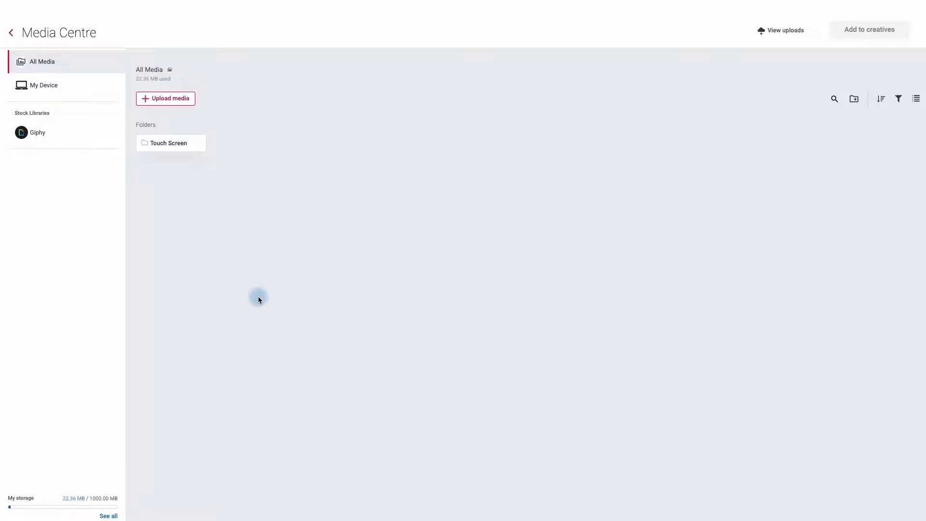
pyautogui.click(181, 98)
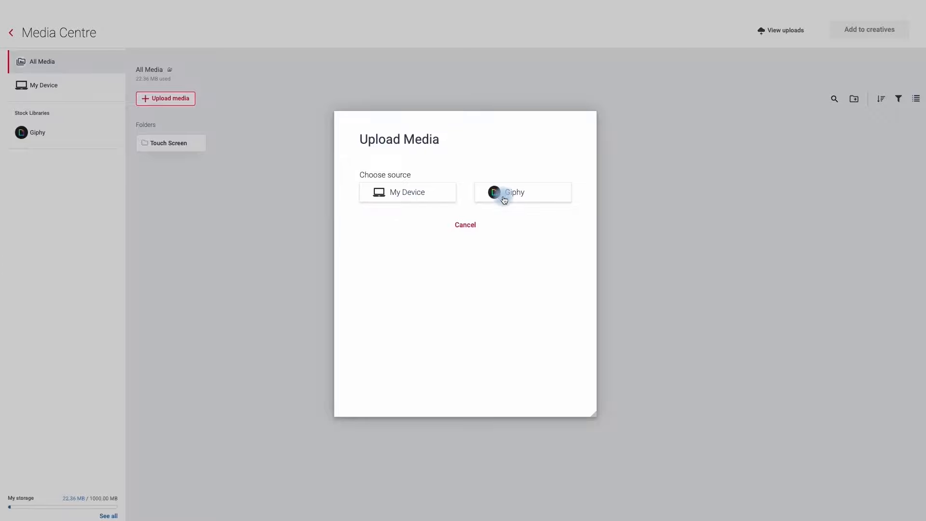
pyautogui.click(404, 195)
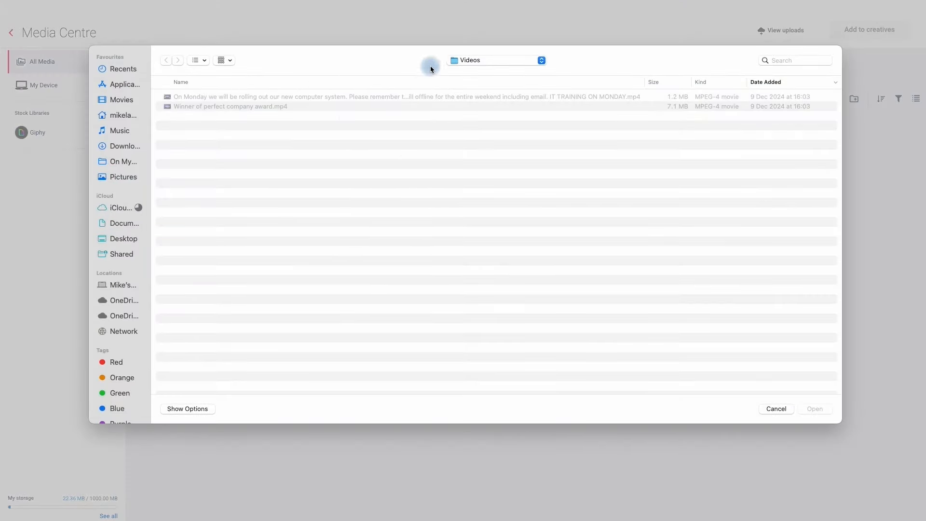
pyautogui.click(470, 60)
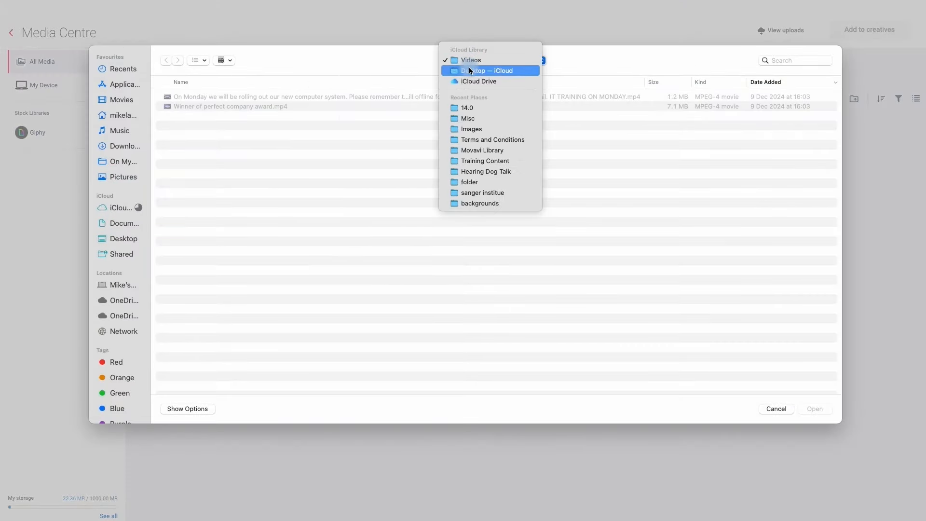
pyautogui.click(470, 71)
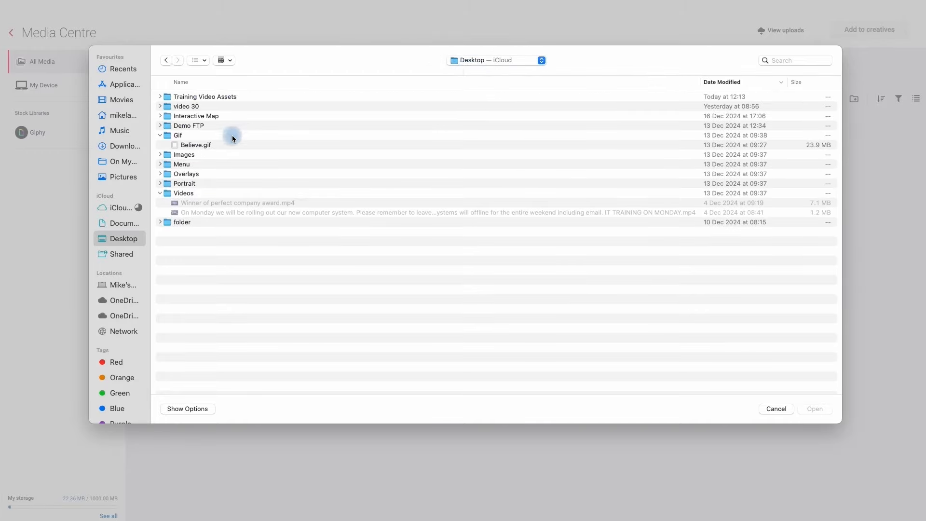
pyautogui.click(194, 146)
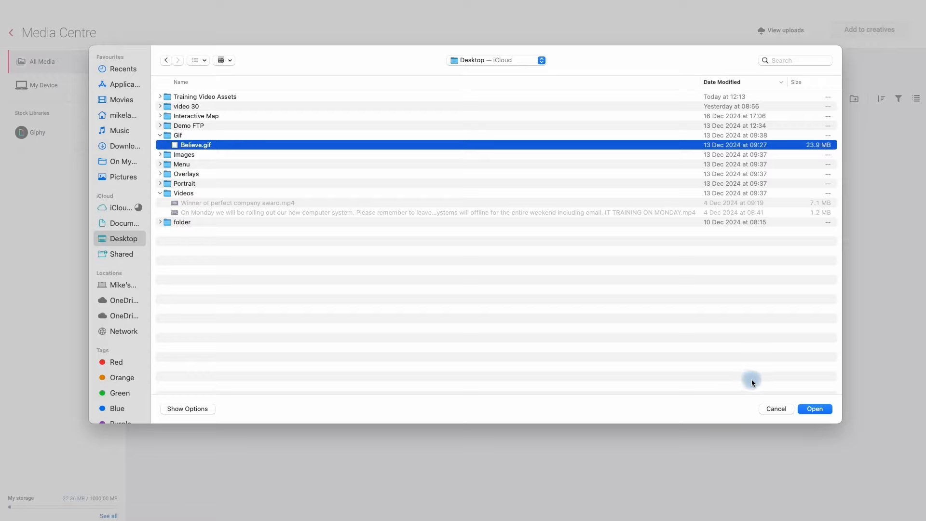
pyautogui.click(815, 409)
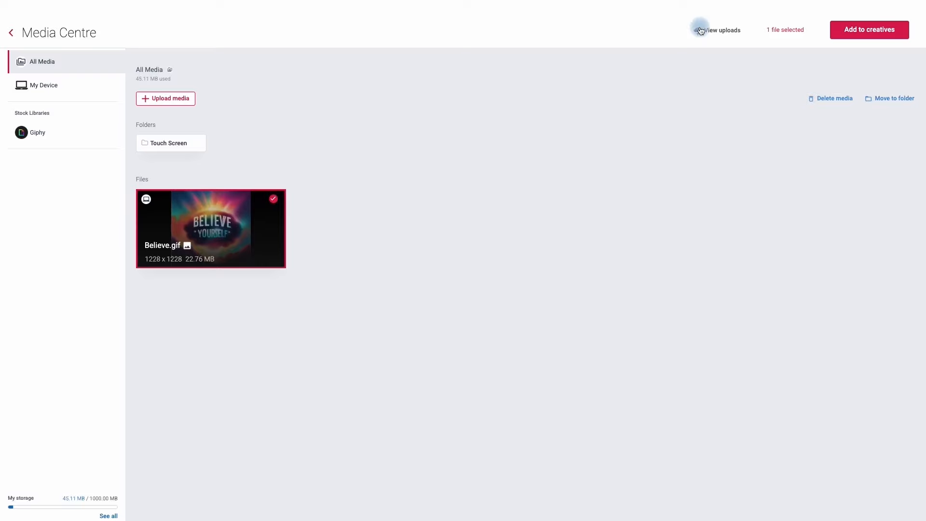
pyautogui.click(867, 31)
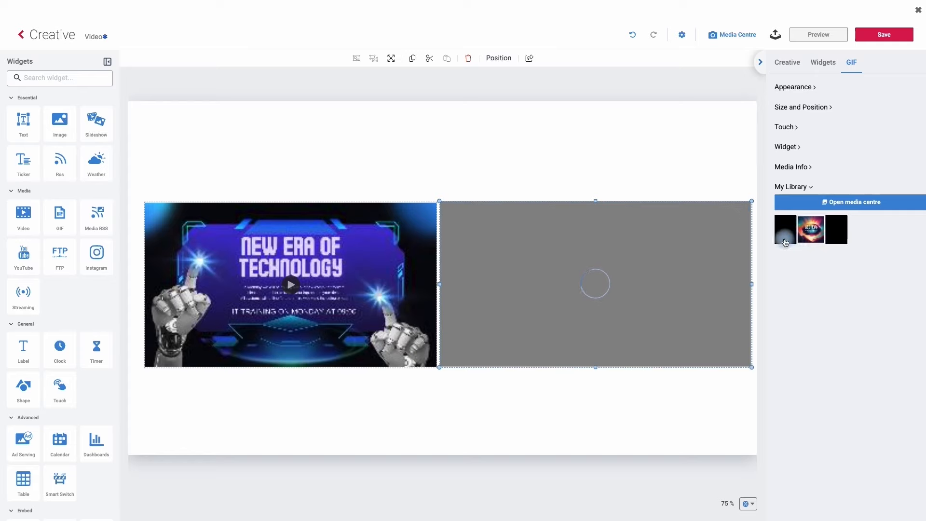
pyautogui.moveTo(797, 242); pyautogui.dragTo(594, 288)
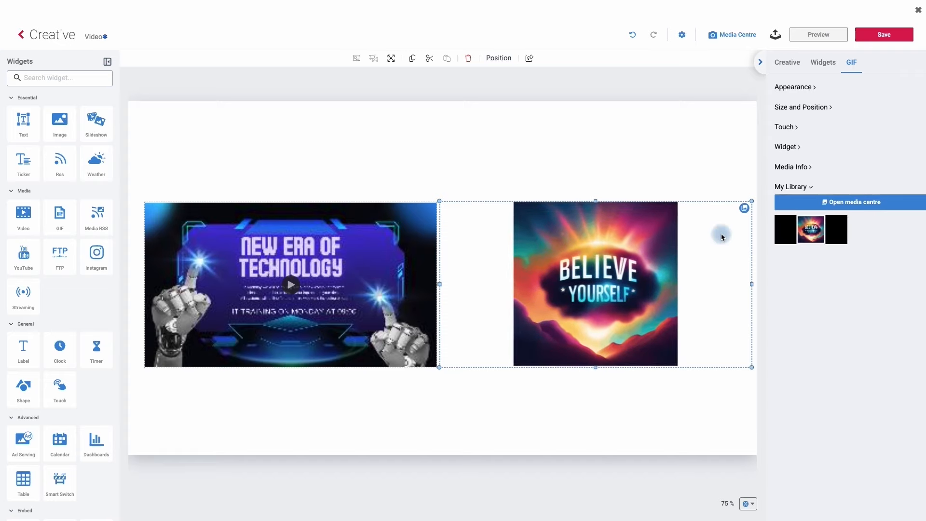
# Step: Shrink the GIF widget to fit the square image closely and centre it in the space beside the video
pyautogui.moveTo(751, 200); pyautogui.dragTo(587, 217)
pyautogui.moveTo(521, 284); pyautogui.dragTo(613, 275)
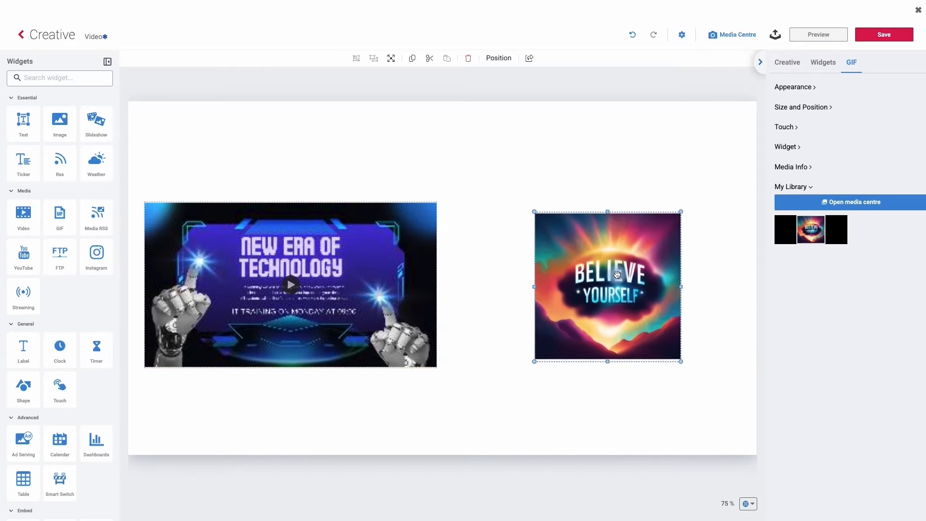